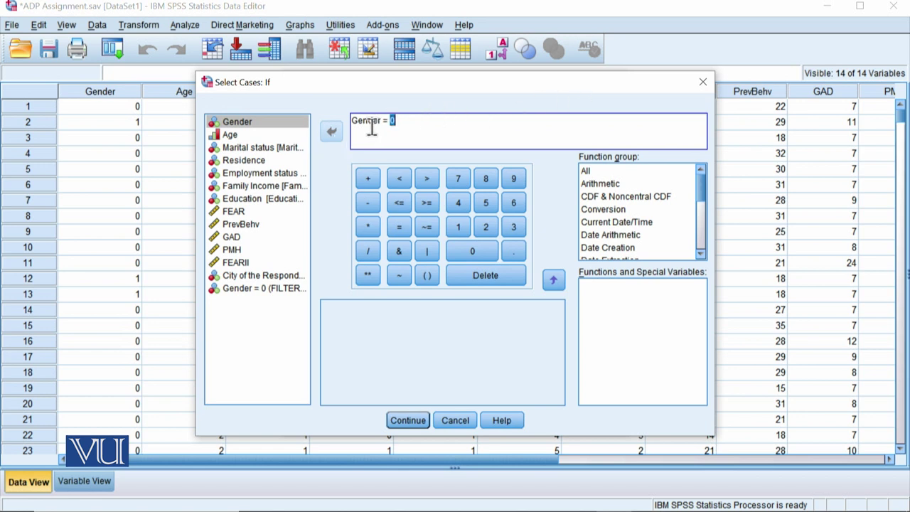
- Replace the Gender condition in the case-selection expression with Age = 1
triple_click(372, 127)
key("Delete")
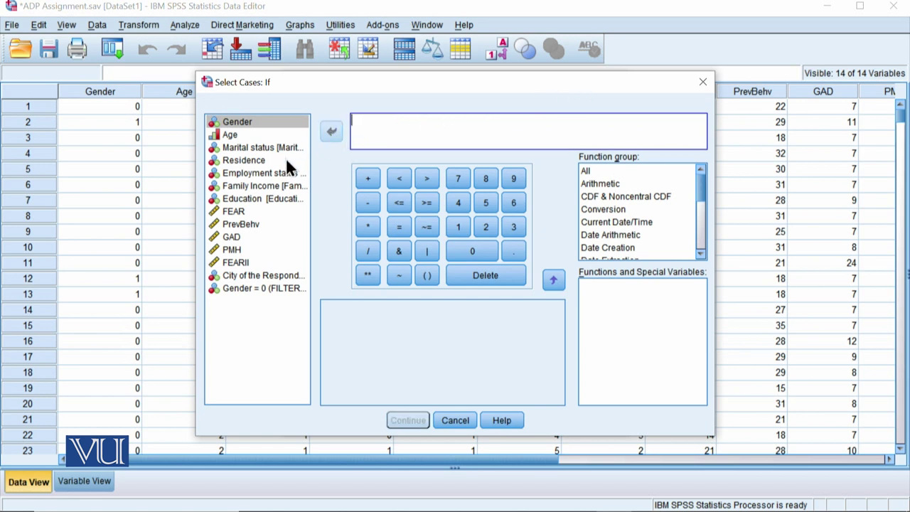
left_click(239, 135)
left_click(324, 137)
left_click(402, 226)
left_click(458, 228)
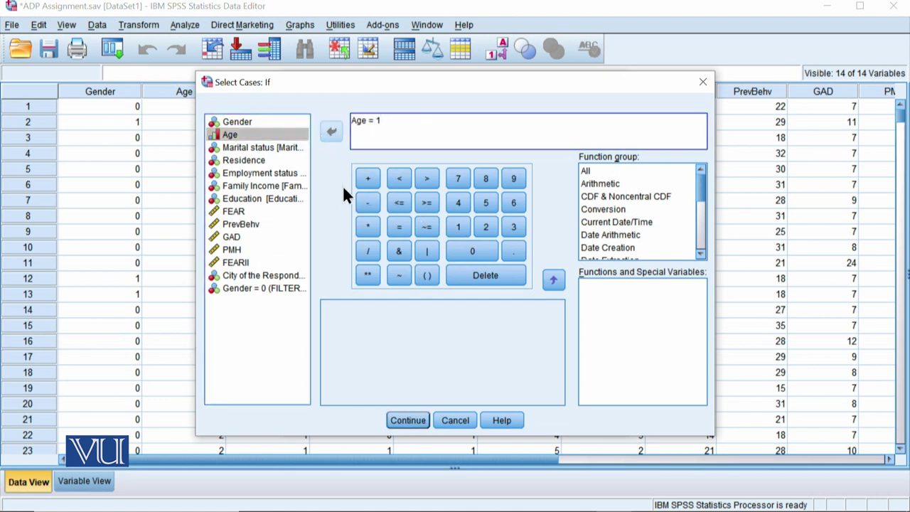
- Extend the condition with & Maritalstatus = 0 and apply it, filtering out unselected cases
left_click(400, 248)
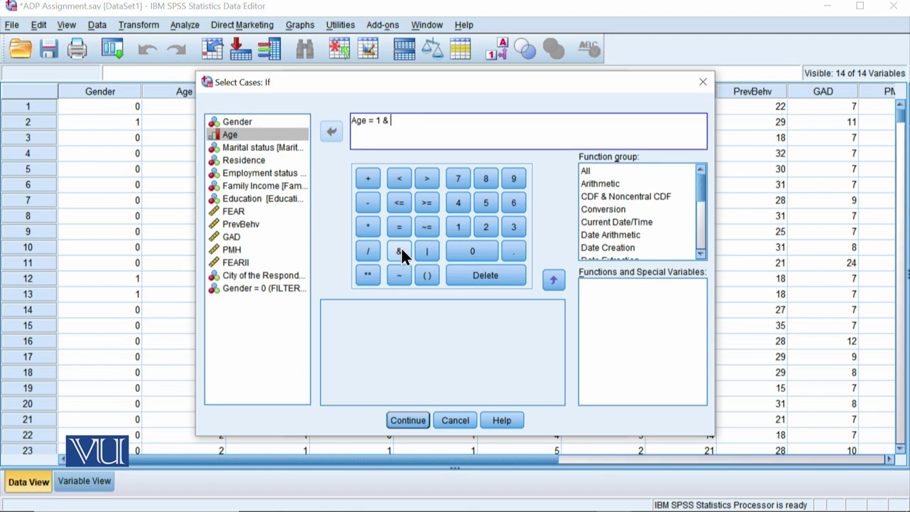
left_click(248, 148)
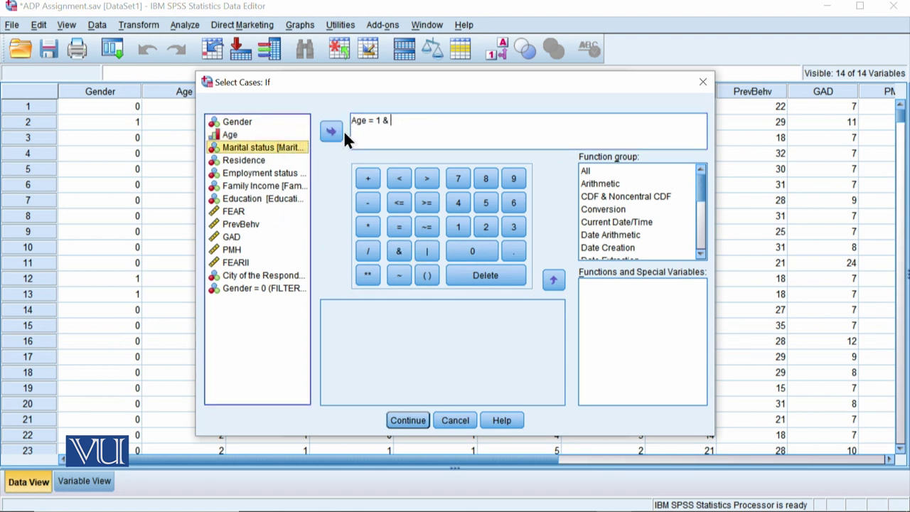
left_click(325, 134)
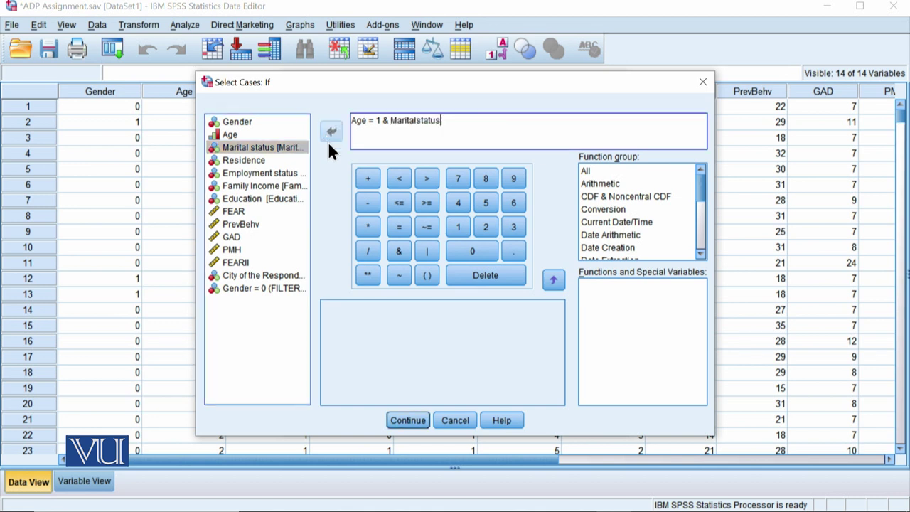
left_click(398, 225)
left_click(472, 252)
left_click(402, 421)
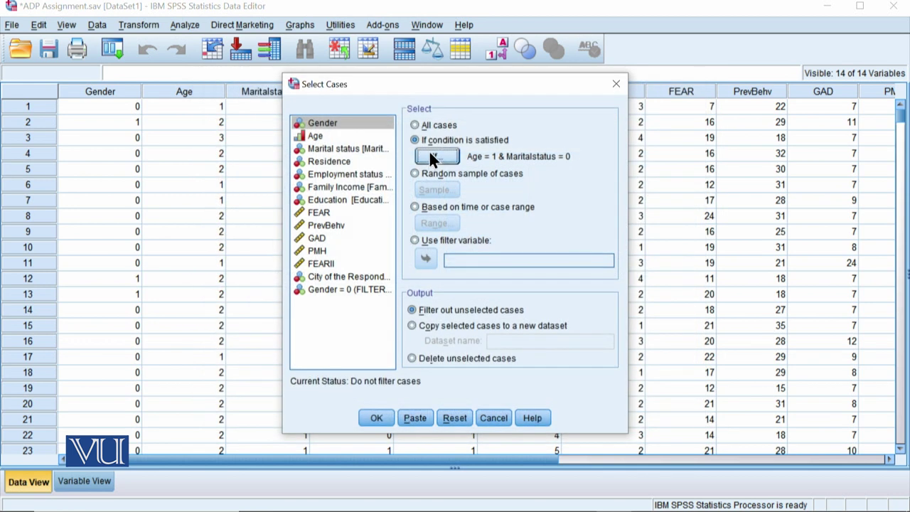
left_click(384, 417)
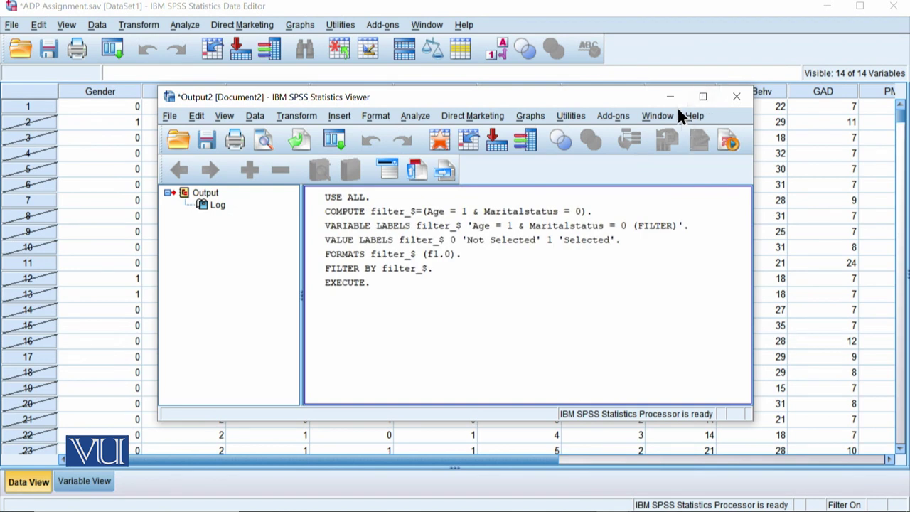
- Minimize the output window and examine the Age and Maritalstatus values of the filtered and unfiltered rows
left_click(375, 260)
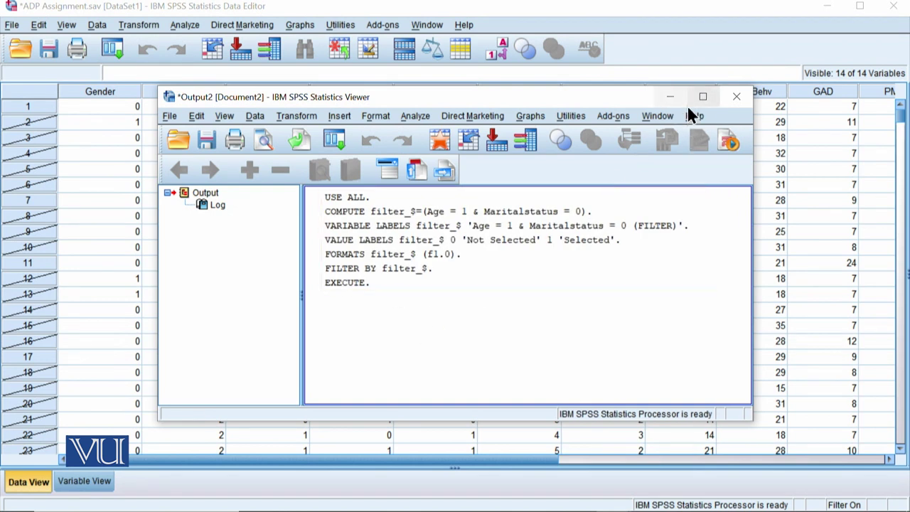
left_click(670, 97)
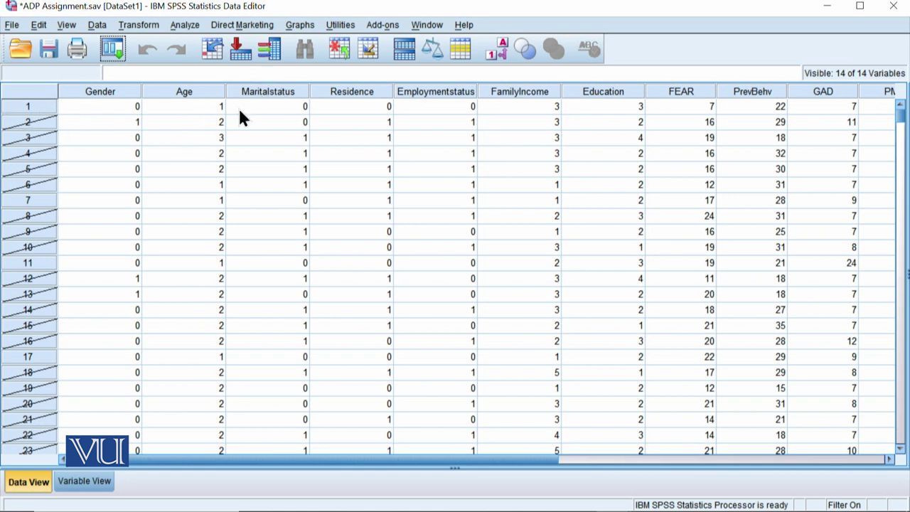
left_click(212, 107)
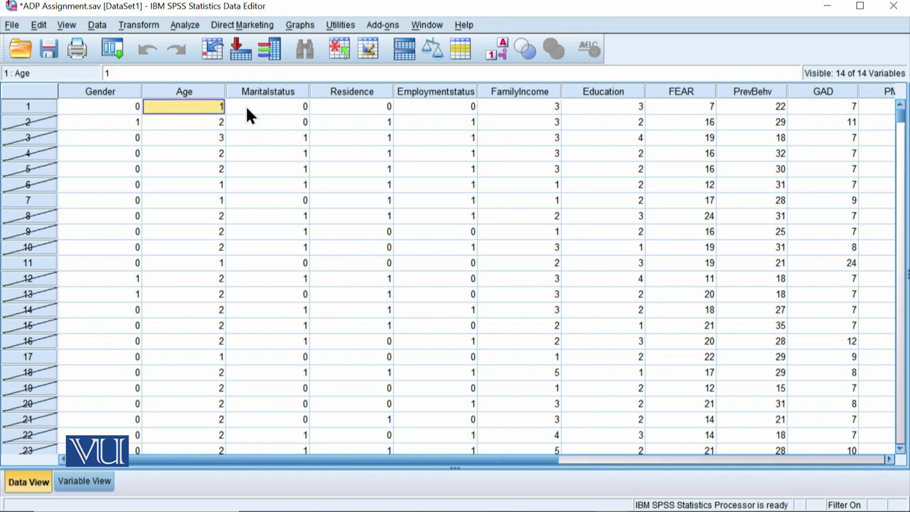
left_click(302, 108)
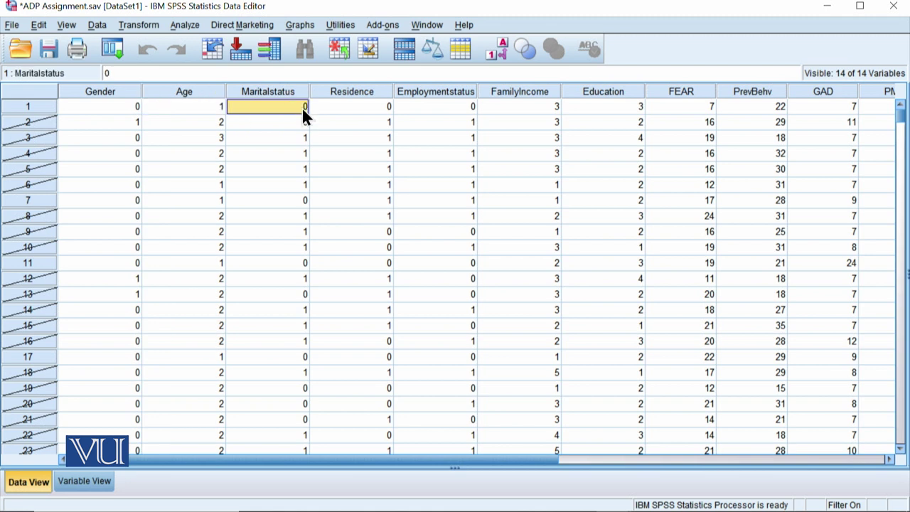
scroll(345, 191, "down", 1)
scroll(347, 198, "down", 2)
scroll(345, 203, "down", 1)
scroll(217, 370, "down", 1)
scroll(218, 349, "down", 3)
scroll(218, 348, "down", 4)
scroll(219, 411, "up", 6)
scroll(218, 402, "up", 7)
- Run Frequencies on Age in place of Gender, then close the output window
left_click(186, 20)
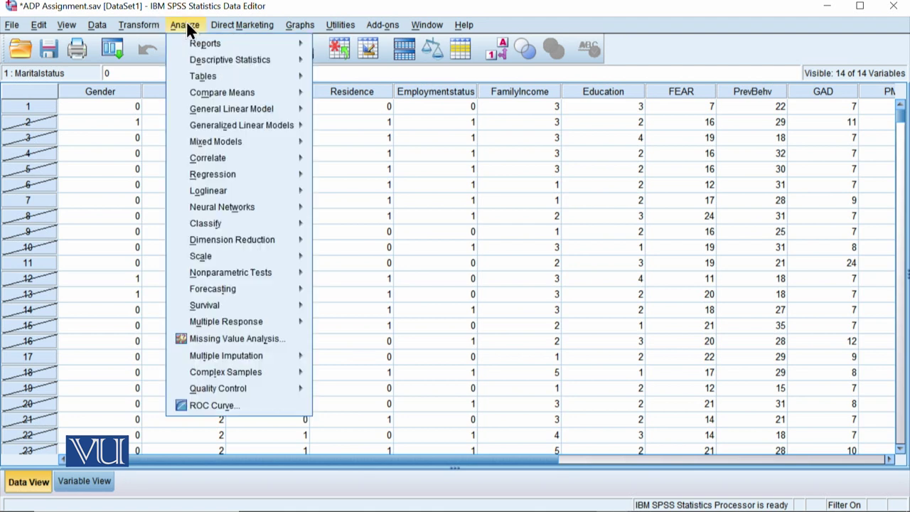
mouse_move(253, 61)
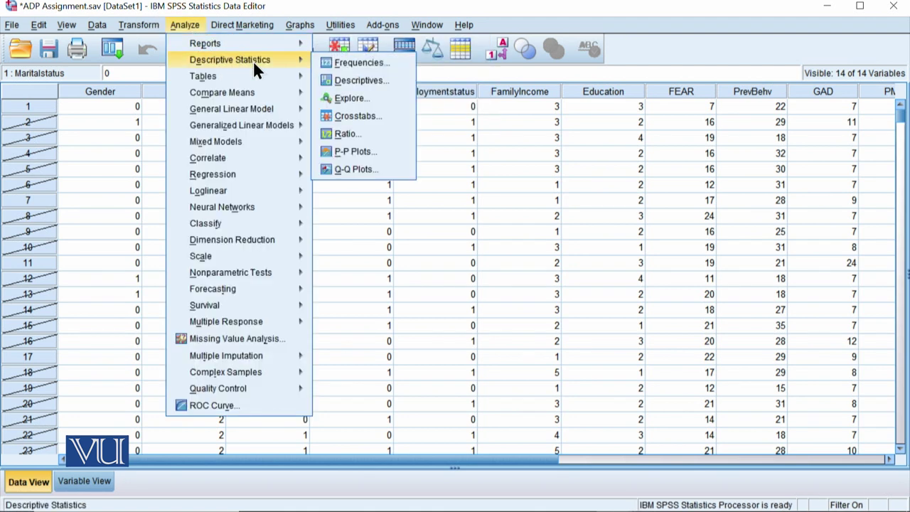
left_click(337, 63)
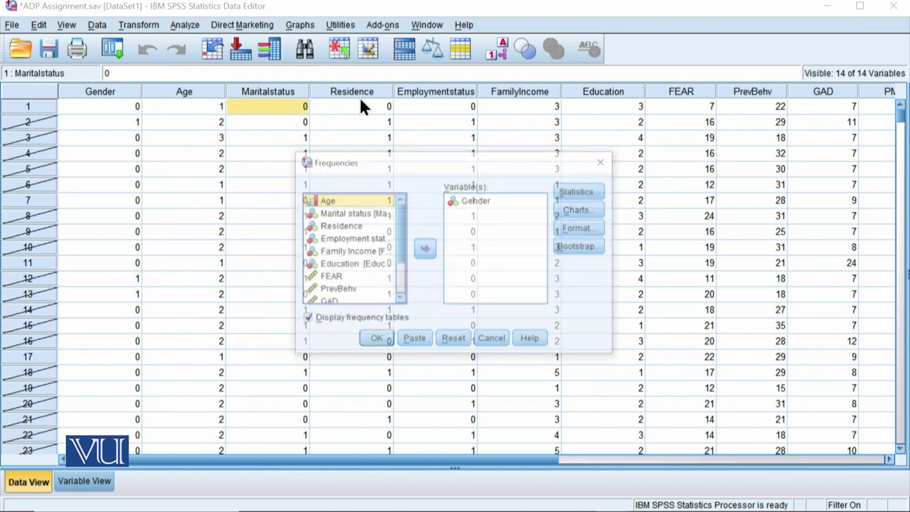
left_click(471, 202)
left_click(429, 251)
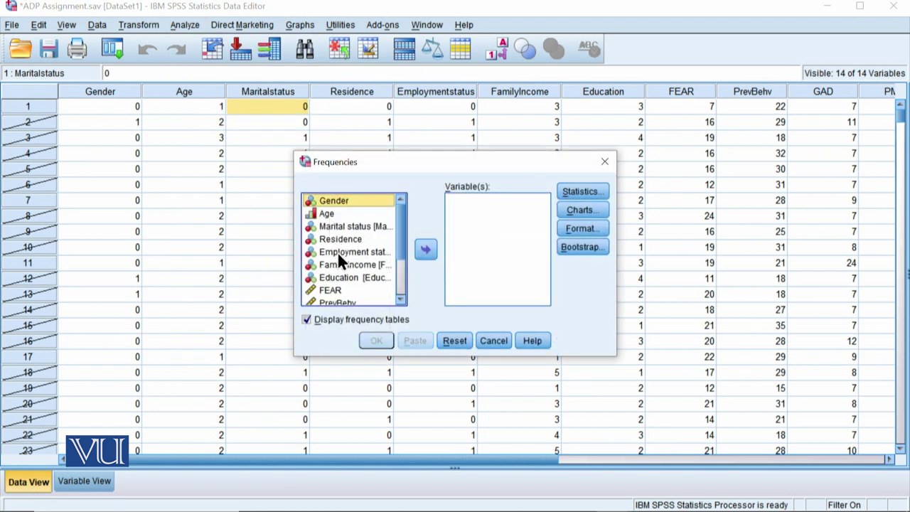
left_click(337, 215)
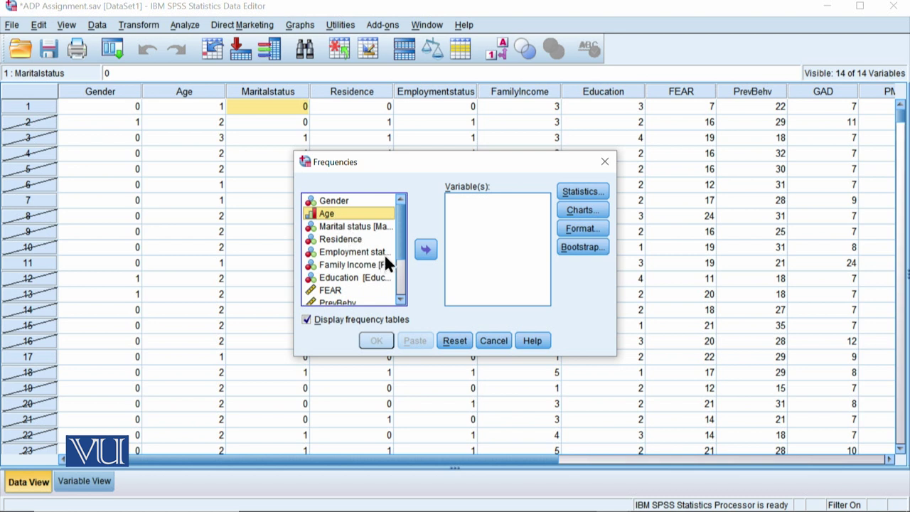
left_click(427, 250)
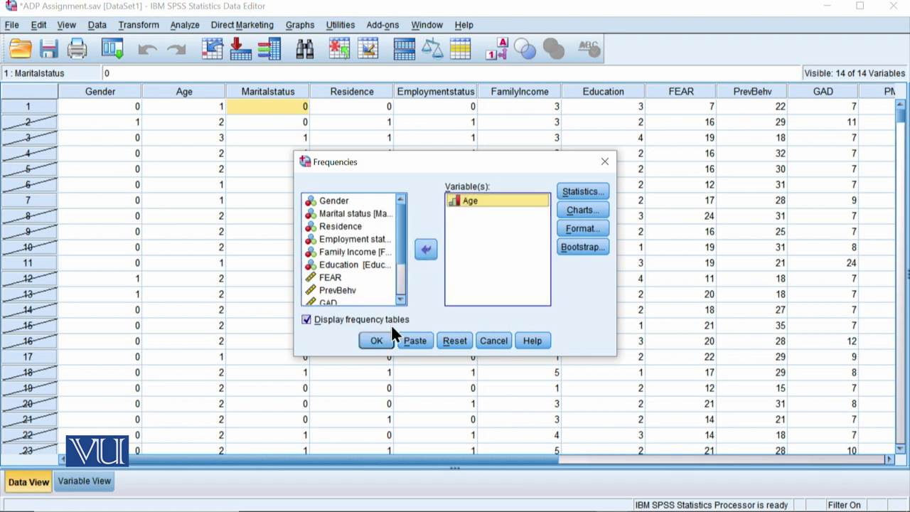
left_click(377, 337)
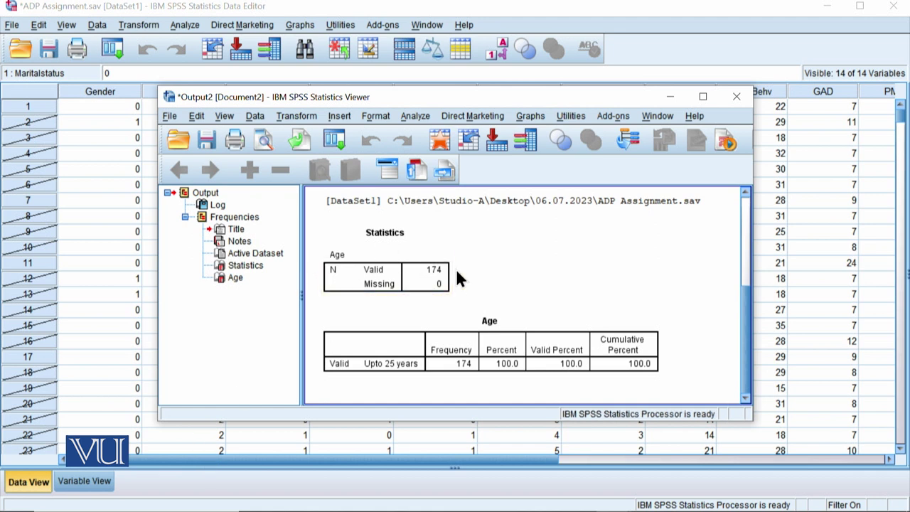
left_click(737, 97)
left_click(442, 280)
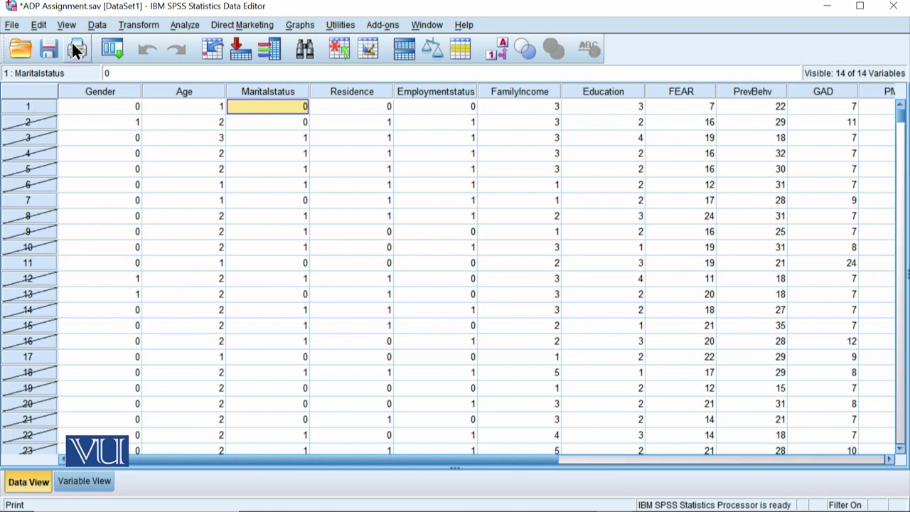
- Reopen the Select Cases condition and remove Maritalstatus = 0 from the expression
left_click(94, 26)
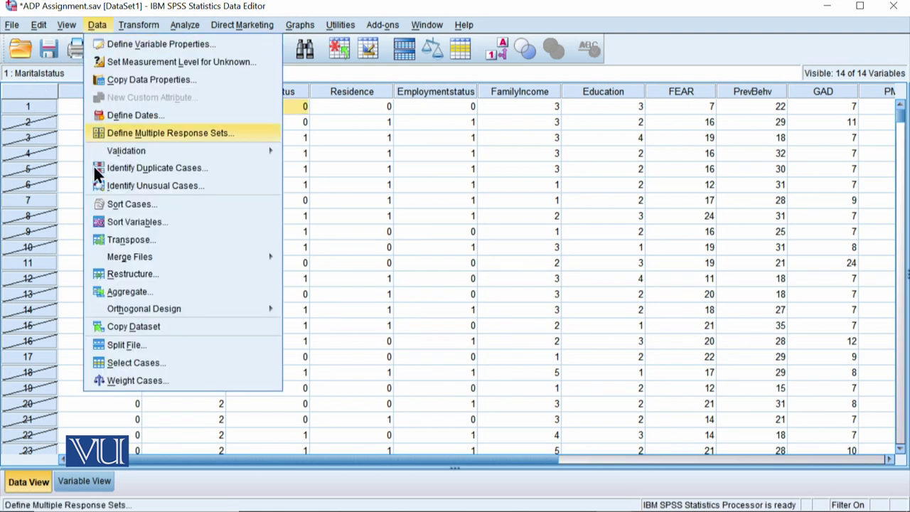
left_click(167, 364)
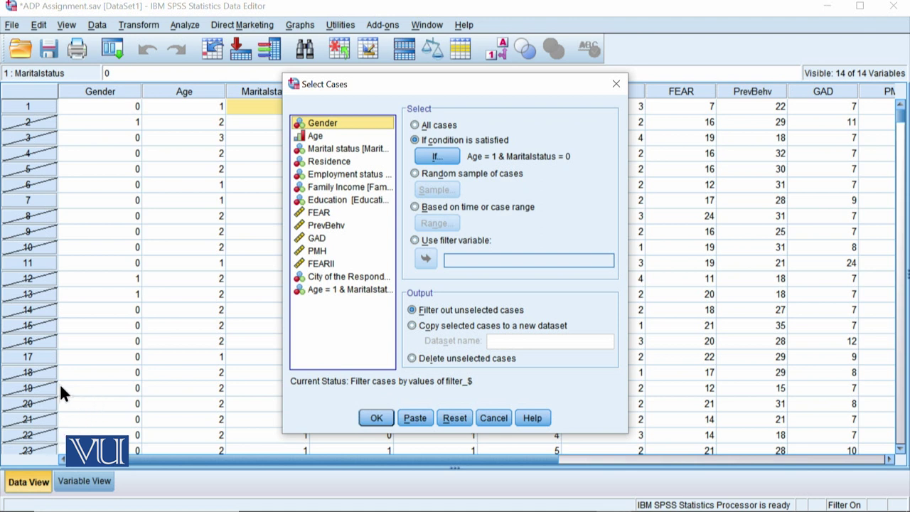
left_click(431, 162)
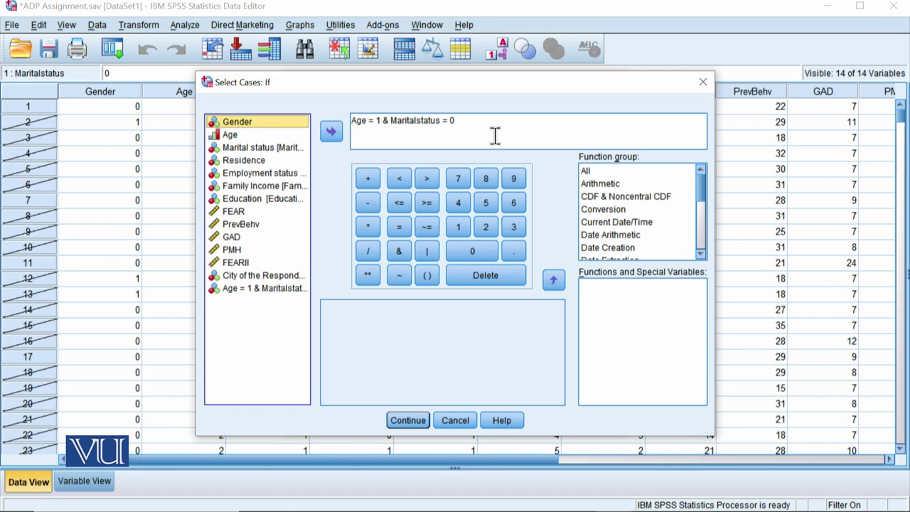
left_click(390, 122)
left_click_drag(390, 122, 456, 125)
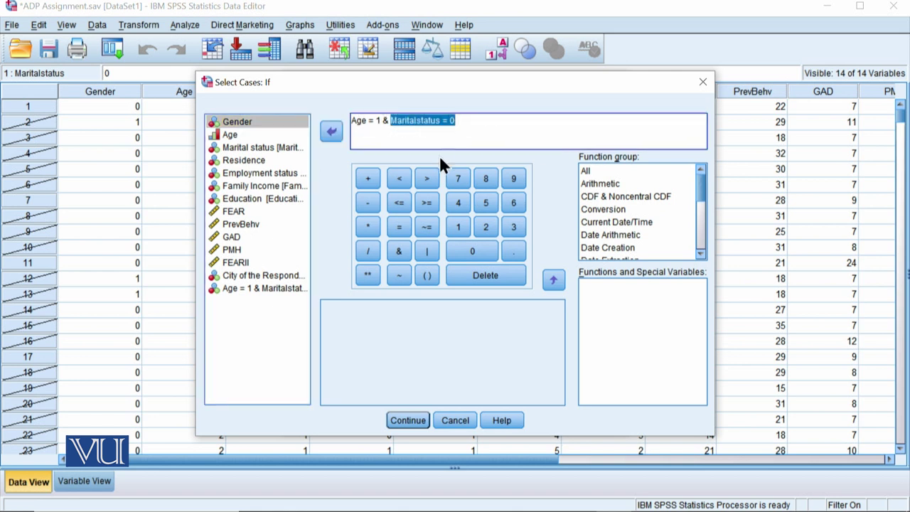
left_click(325, 132)
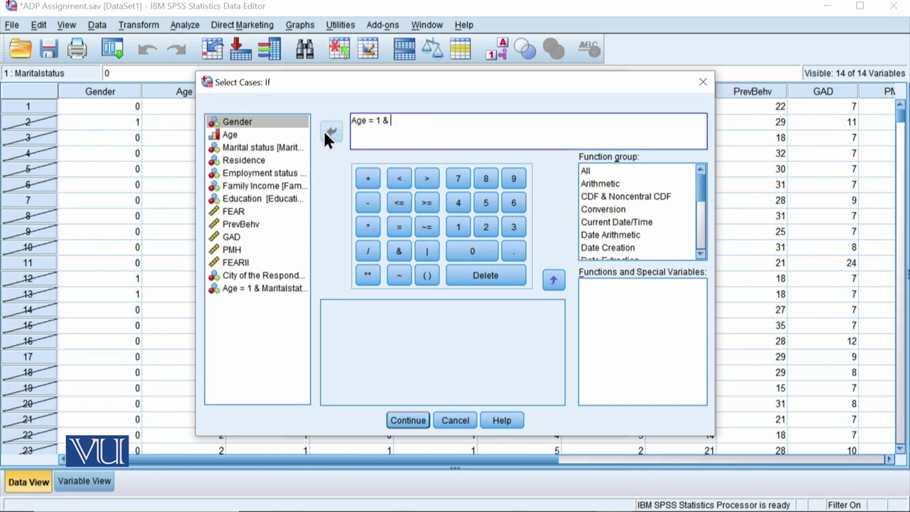
- Complete the case-selection condition as Age = 1 & PrevBehv >= 20 and accept the expression
left_click(243, 239)
left_click(244, 224)
left_click(329, 132)
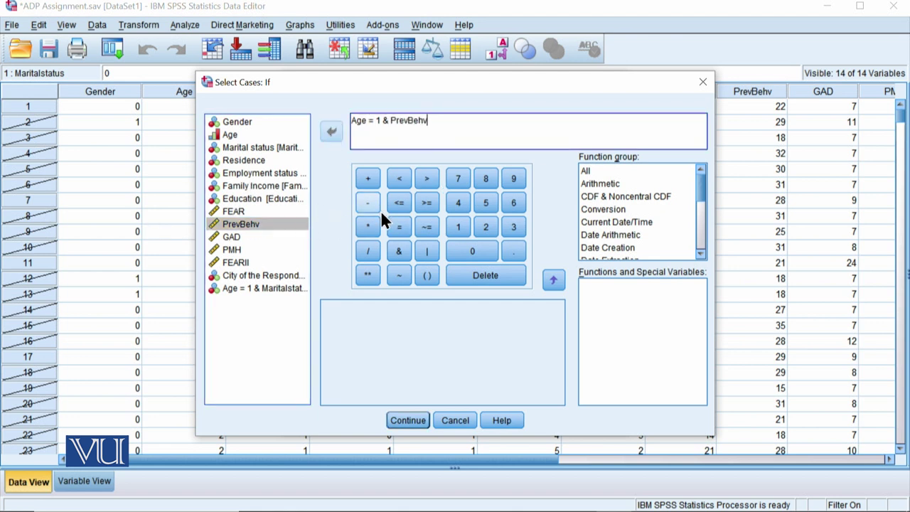
left_click(427, 203)
left_click(486, 227)
left_click(472, 251)
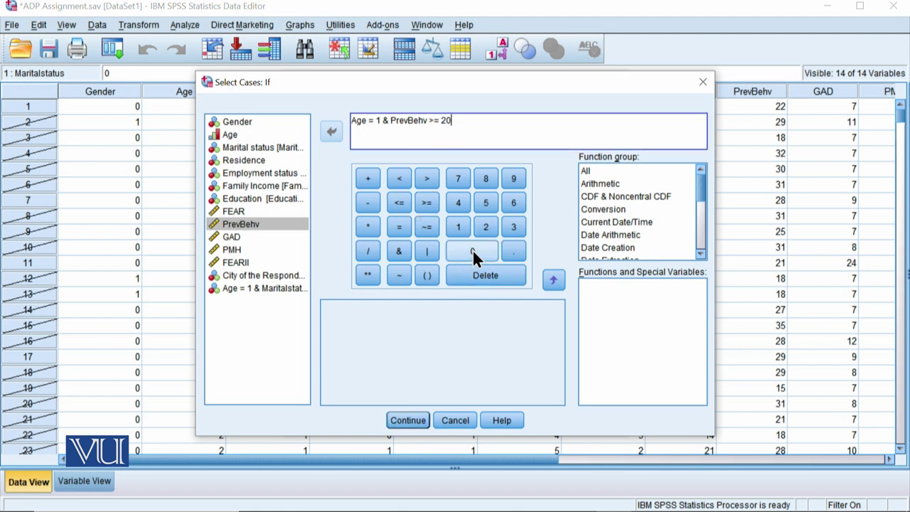
left_click(405, 420)
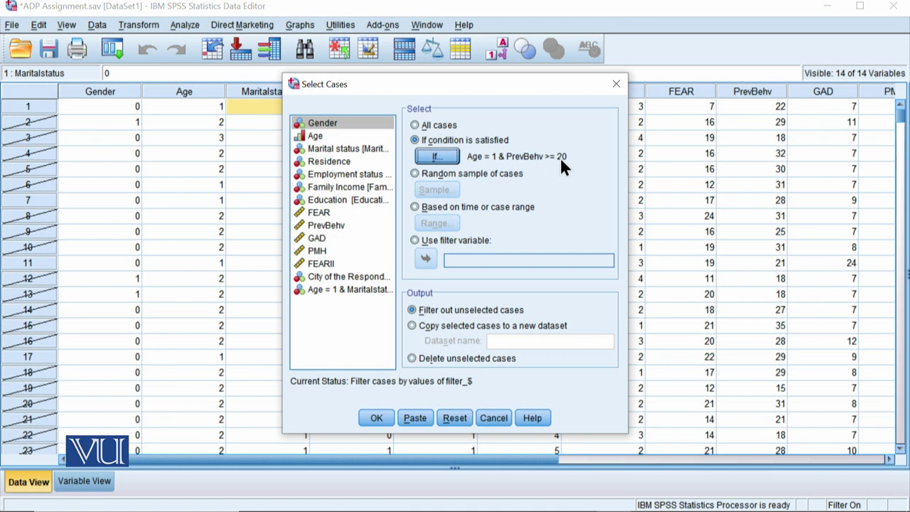
left_click(418, 325)
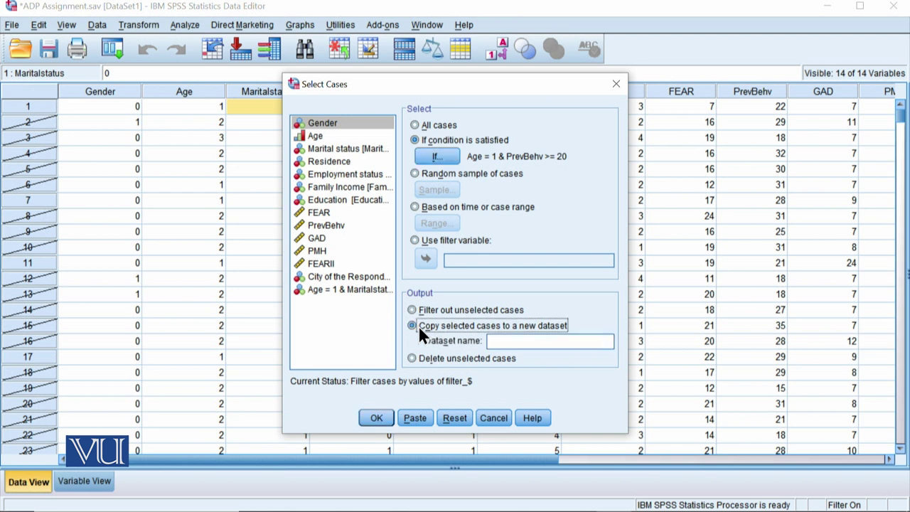
left_click(520, 341)
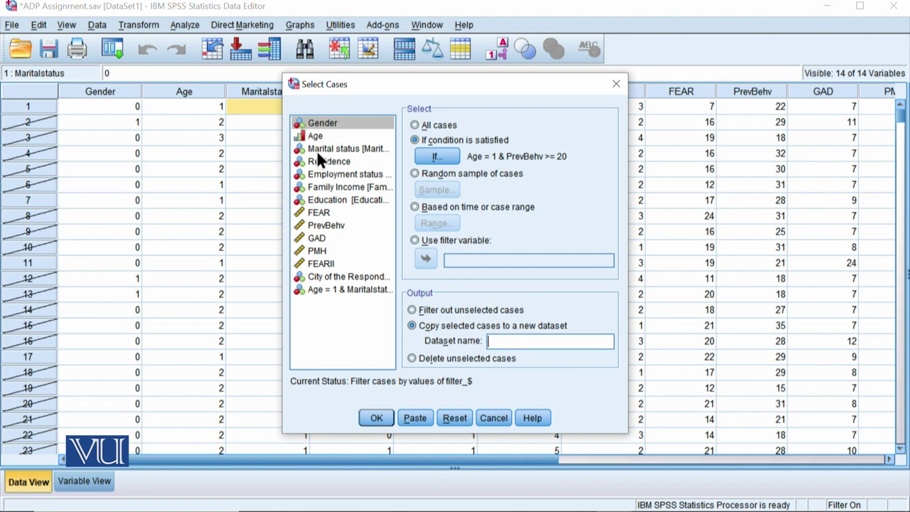
left_click(423, 309)
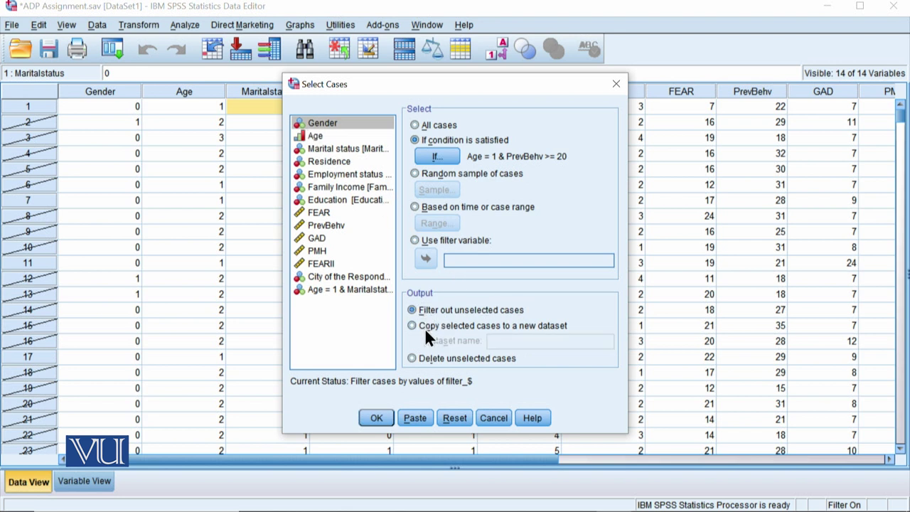
- Copy the selected cases to a new dataset named Filtereddata
left_click(436, 325)
left_click(517, 342)
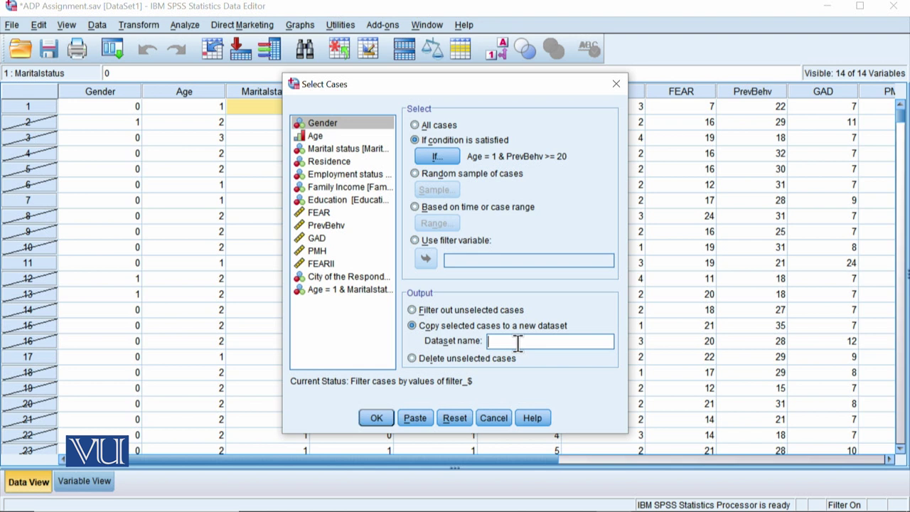
type("Filtereddat")
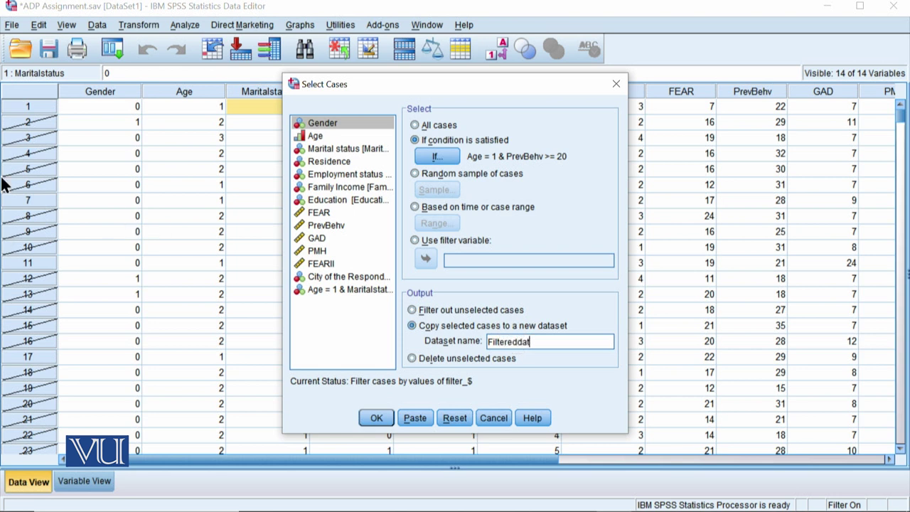
type("a")
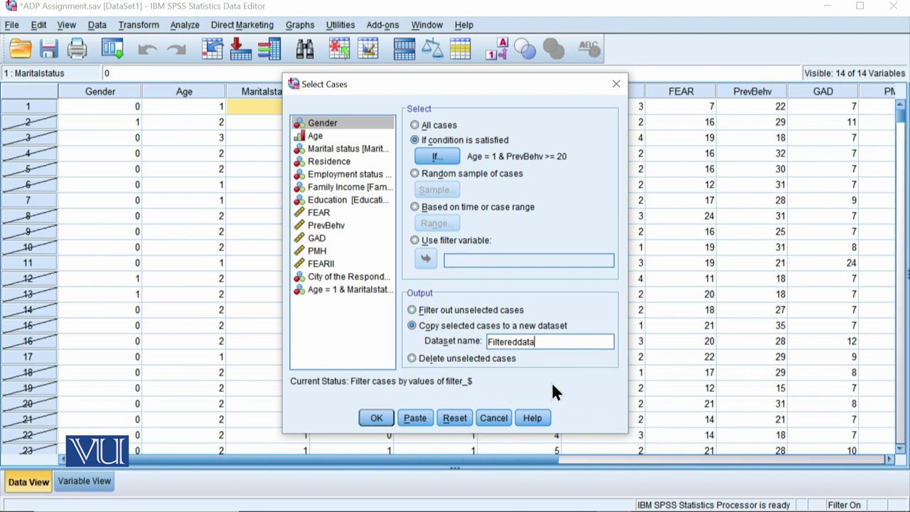
left_click(381, 420)
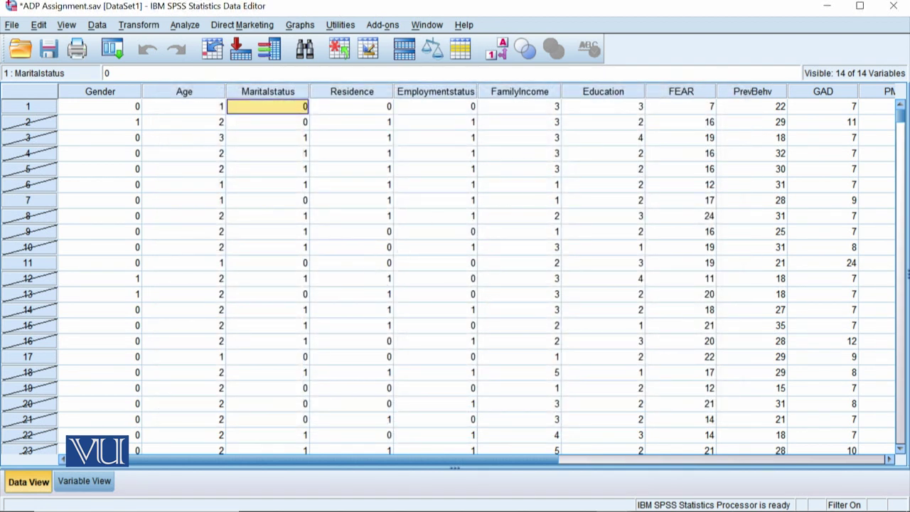
mouse_move(334, 506)
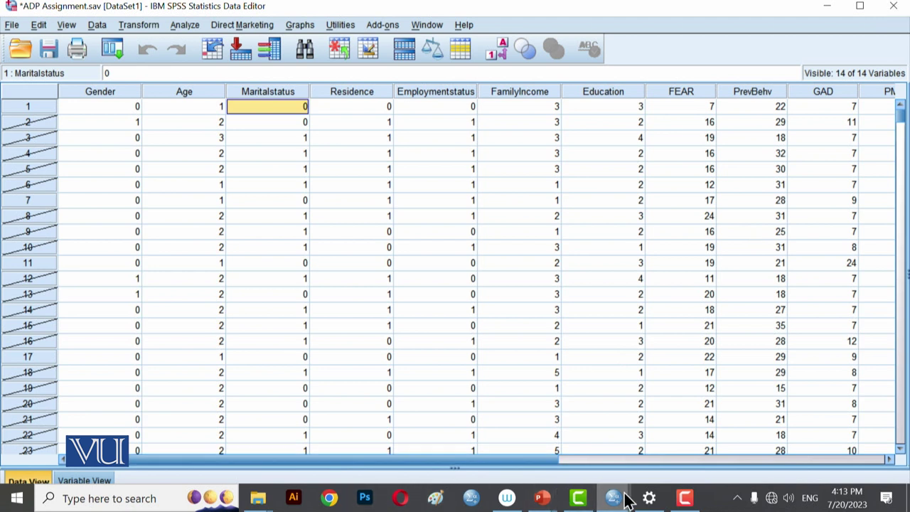
- Switch to the new Filtereddata dataset window and save it as an SPSS Statistics file named Filtereddata in the 06.07.2023 folder
mouse_move(626, 500)
left_click(721, 443)
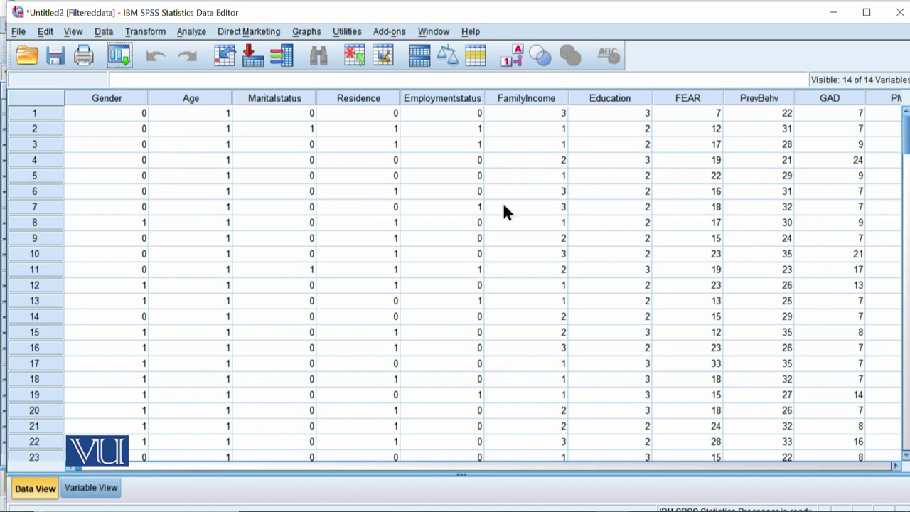
left_click(66, 61)
double_click(383, 292)
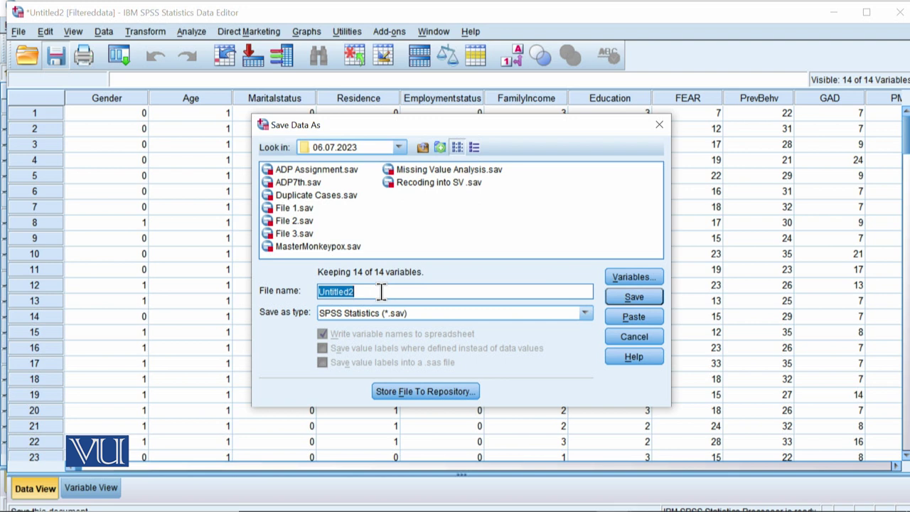
type("Fil")
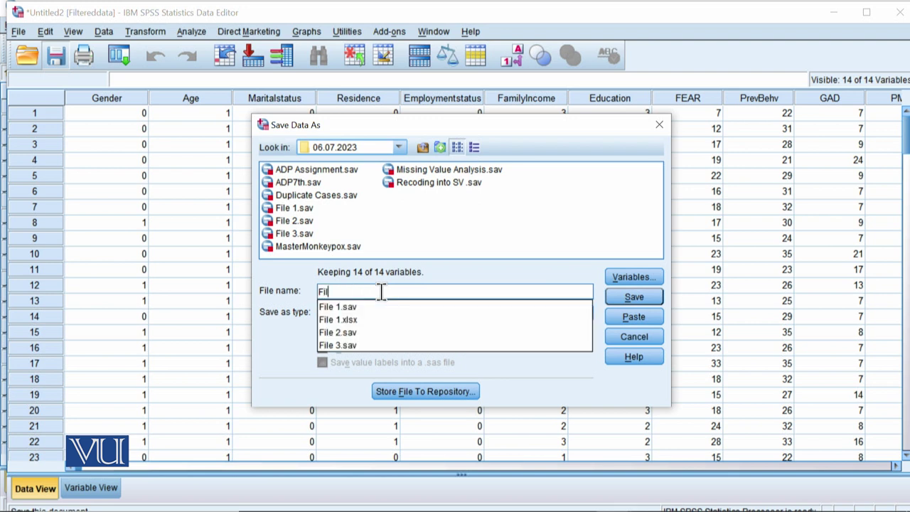
type("tereddata")
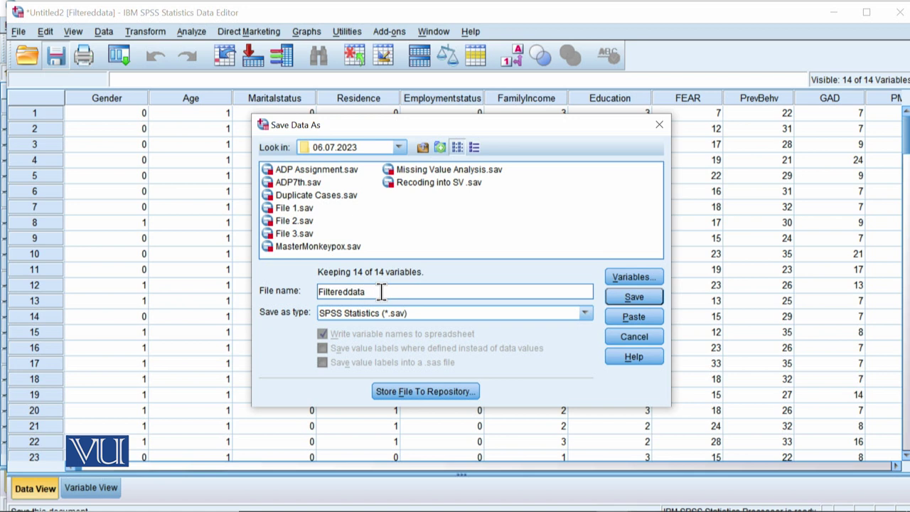
left_click(648, 297)
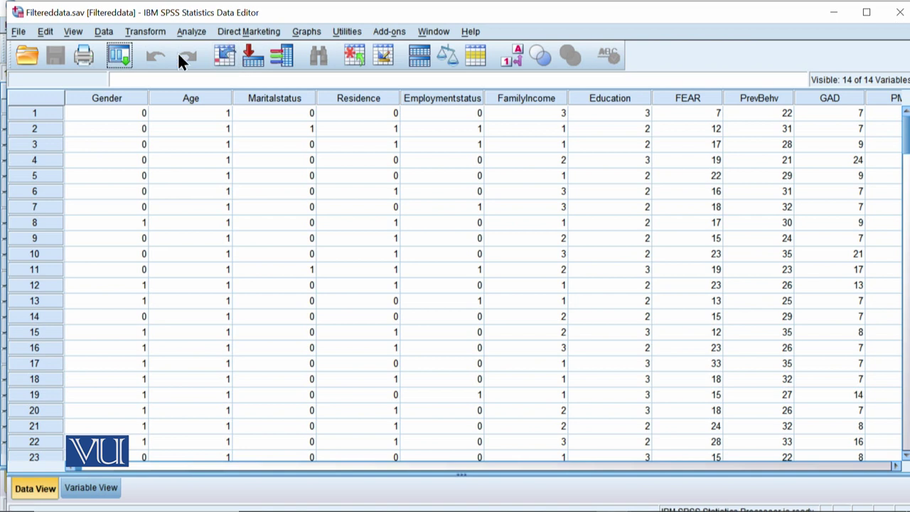
- Run Frequencies on PrevBehv in the filtered dataset and review the resulting log, statistics and frequency table
left_click(187, 32)
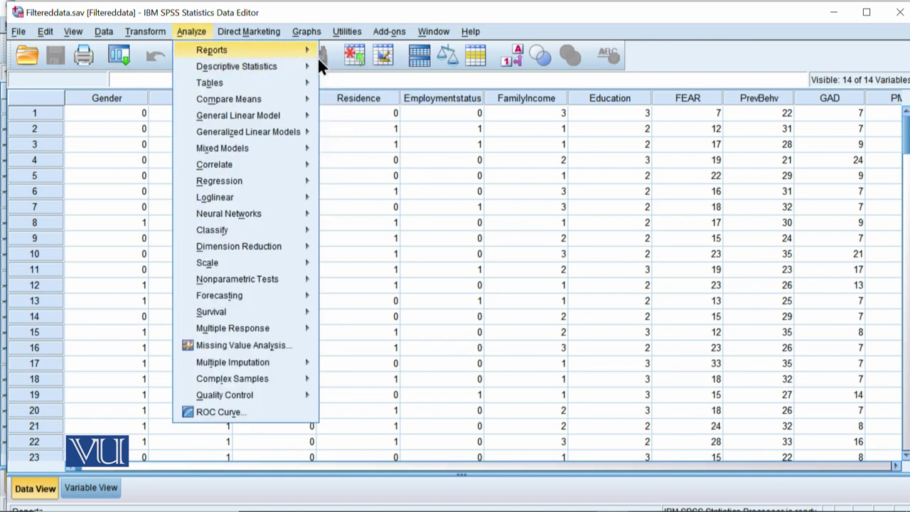
mouse_move(303, 67)
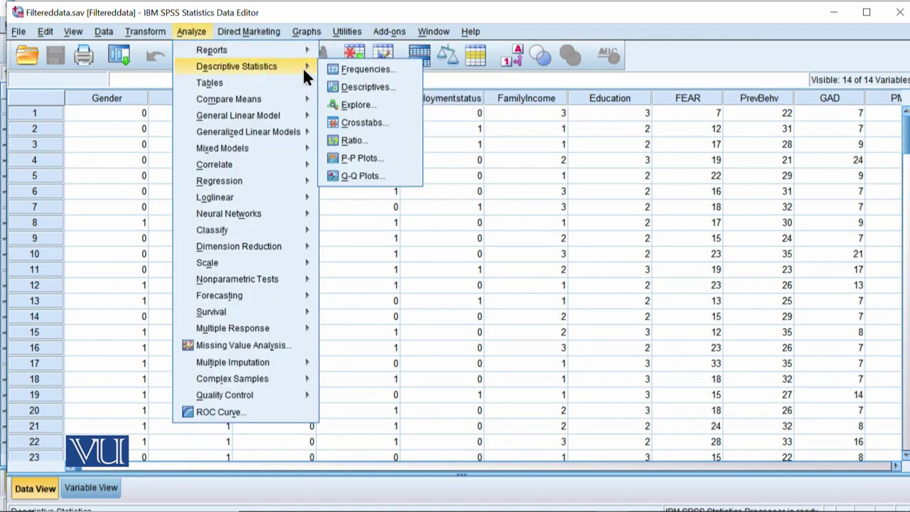
left_click(379, 66)
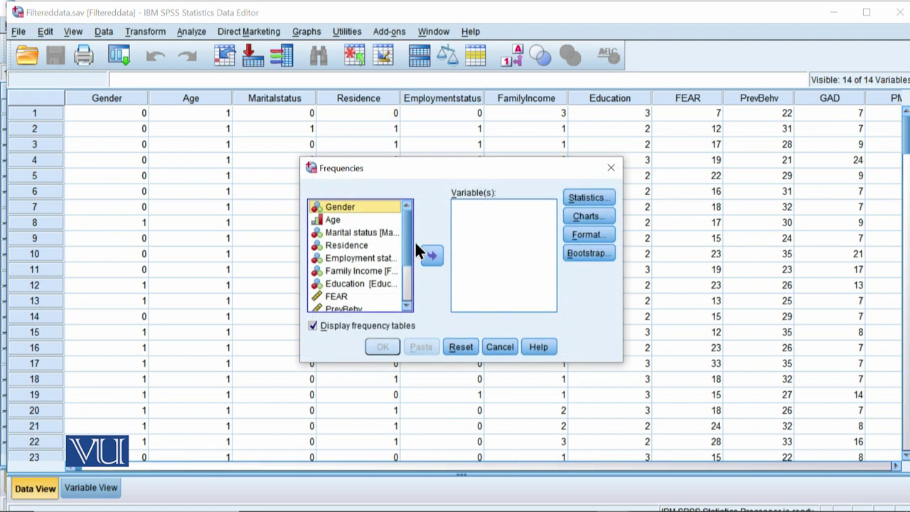
scroll(411, 244, "down", 2)
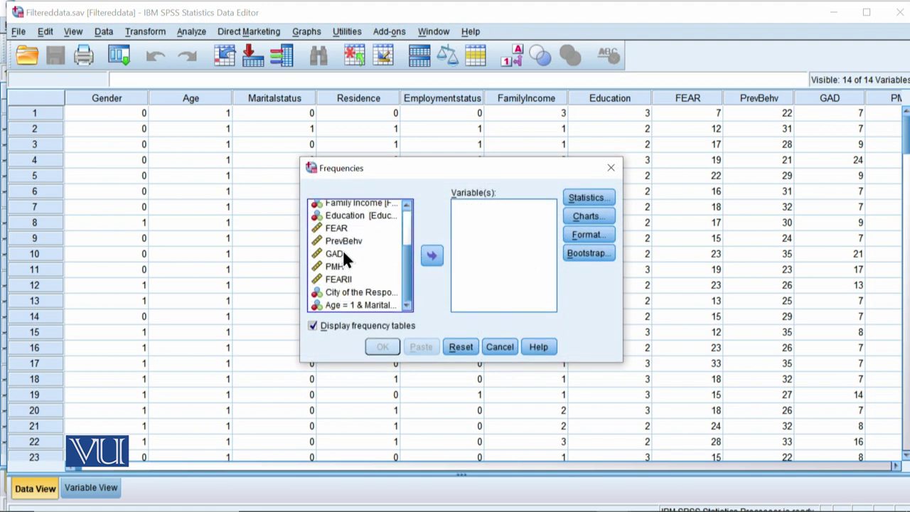
left_click(350, 240)
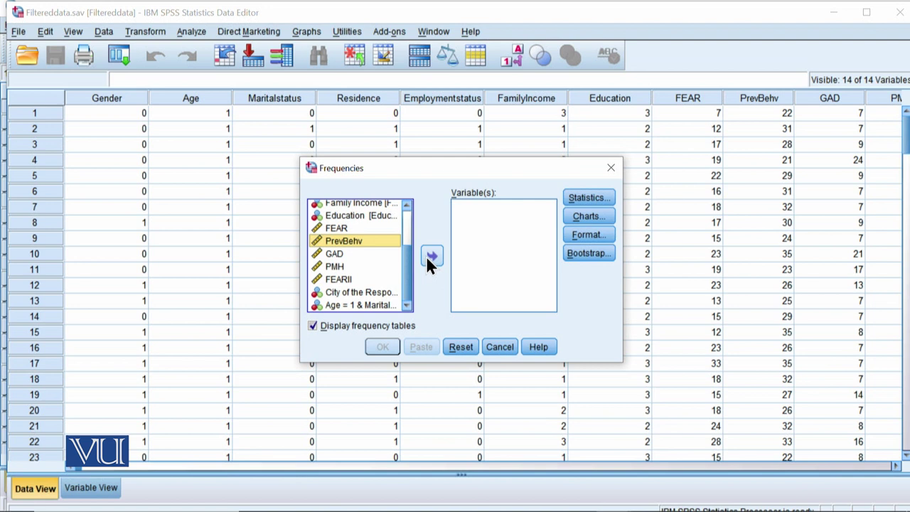
left_click(428, 256)
left_click(383, 347)
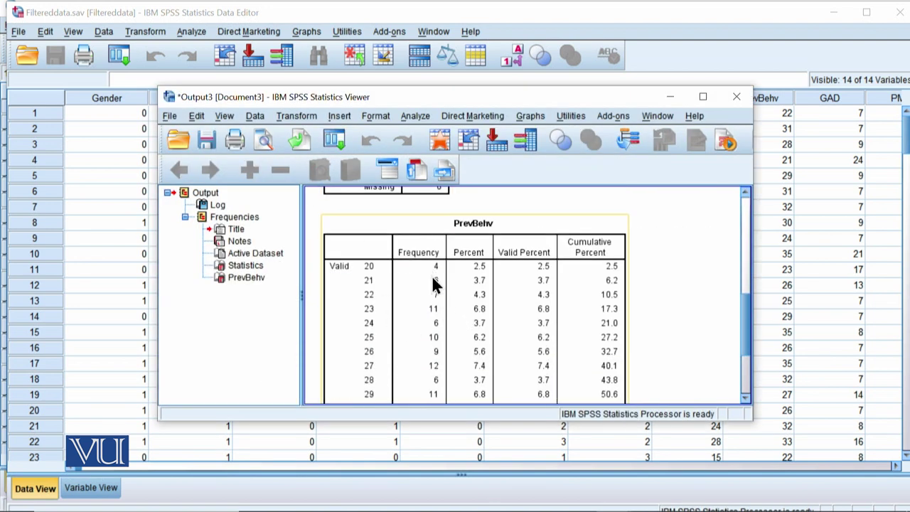
scroll(438, 285, "up", 3)
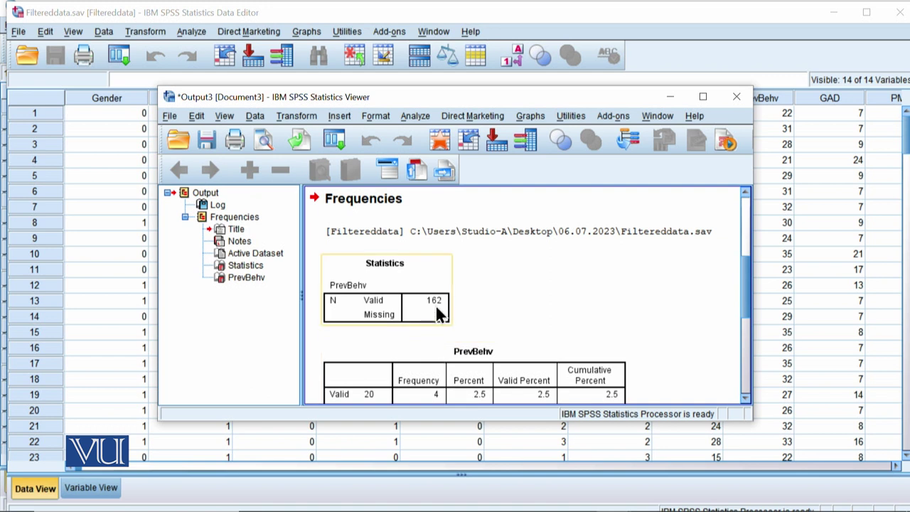
scroll(455, 334, "down", 2)
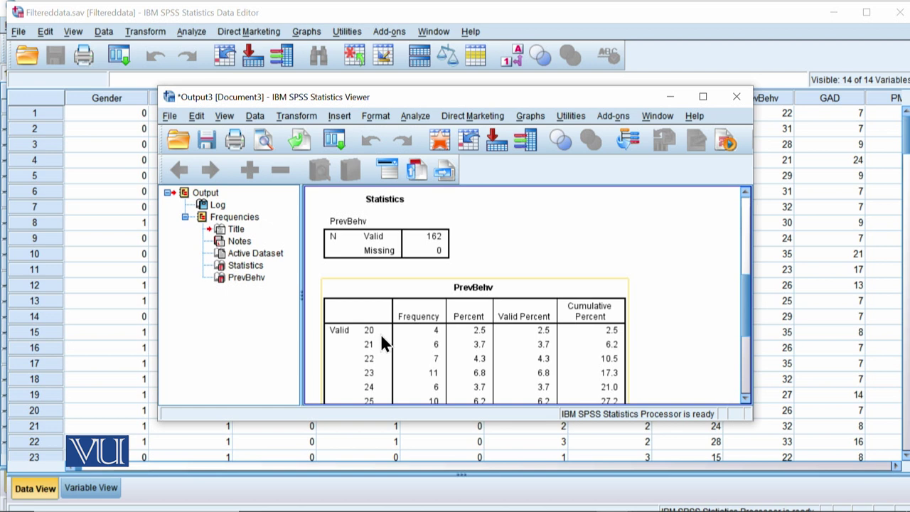
scroll(382, 343, "down", 6)
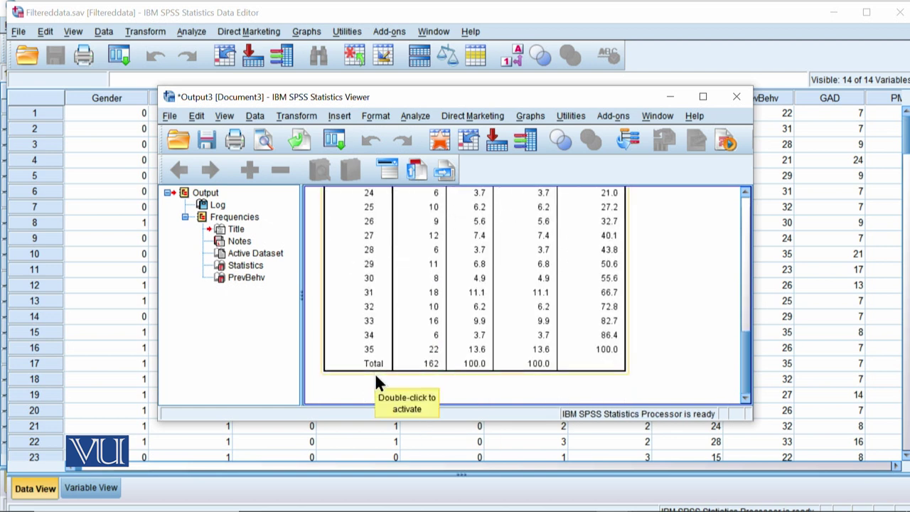
scroll(455, 354, "up", 20)
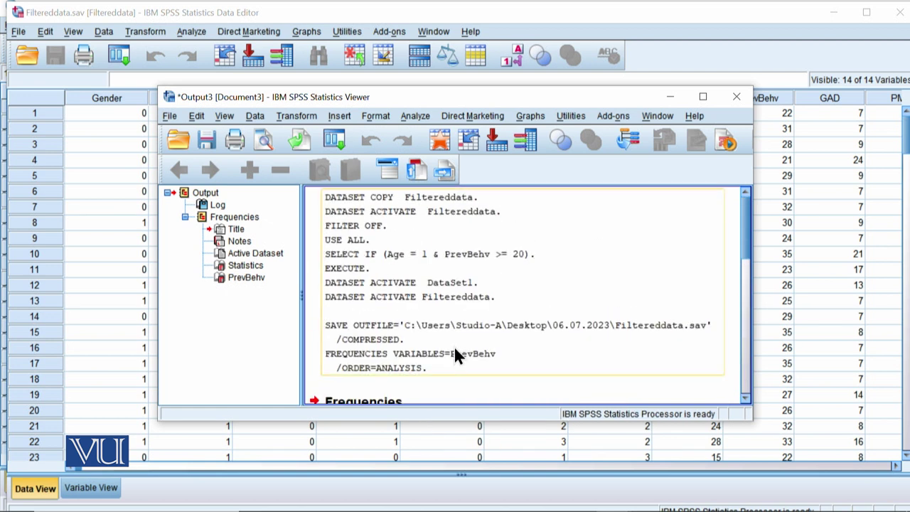
scroll(453, 376, "down", 8)
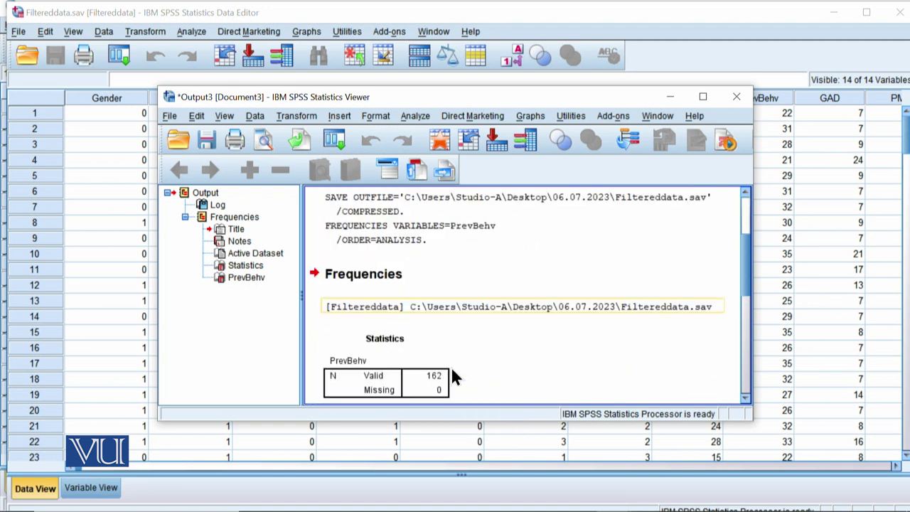